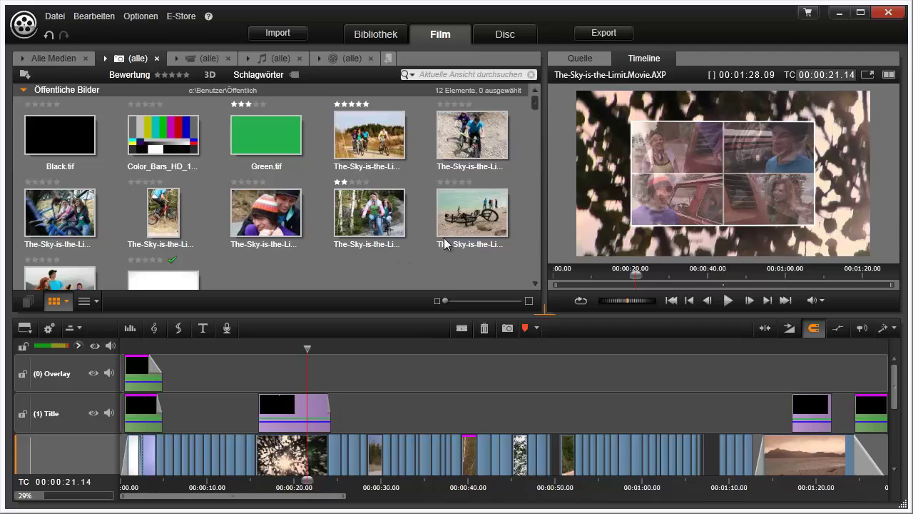
- Preview the photo The-Sky-is-the-Limit_05.jpg from the public pictures and browse the remaining images
mouse_move(511, 92)
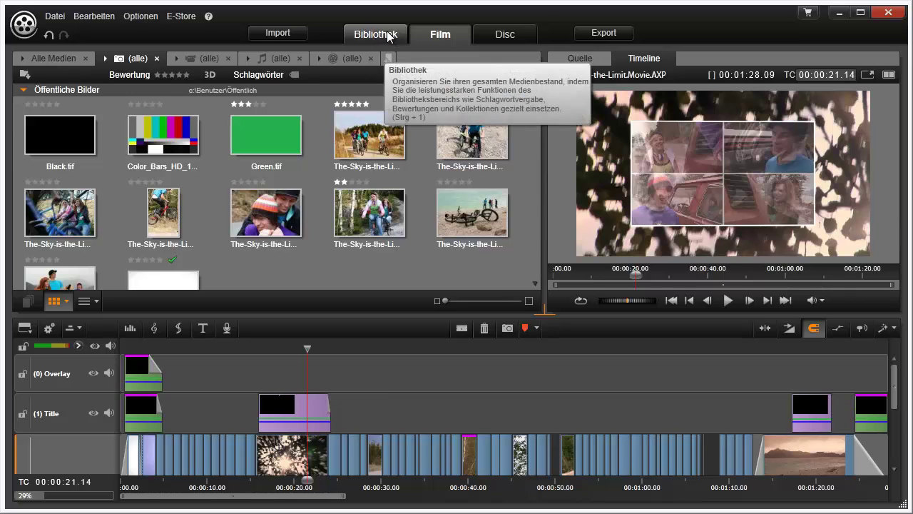
left_click(286, 204)
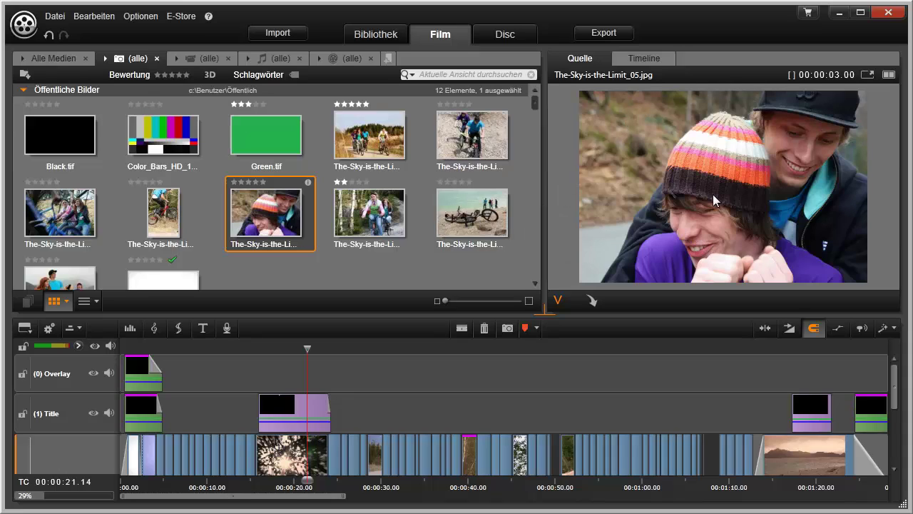
left_click_drag(533, 96, 535, 221)
- Load the clip Ascona_3D_bog_022.mp4 from the video library's Ascona folder and play it briefly from 00:00:09.05
left_click(199, 58)
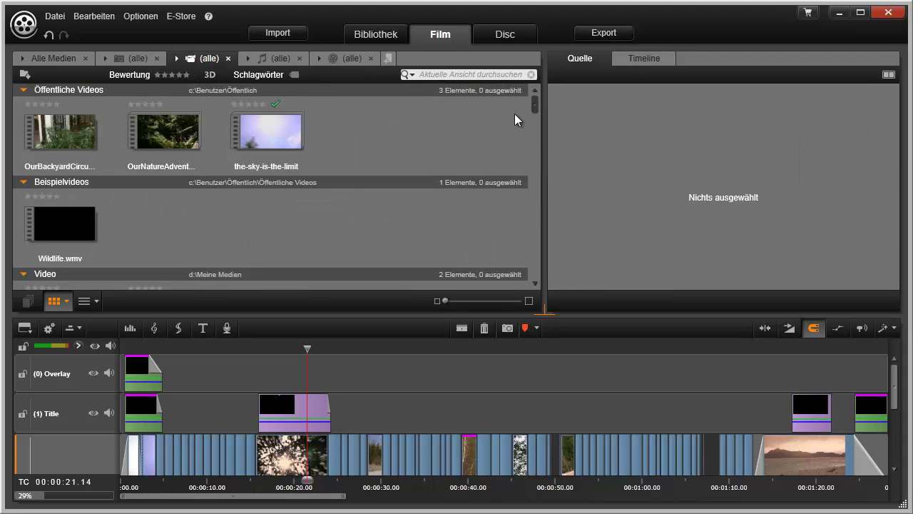
left_click_drag(534, 107, 535, 145)
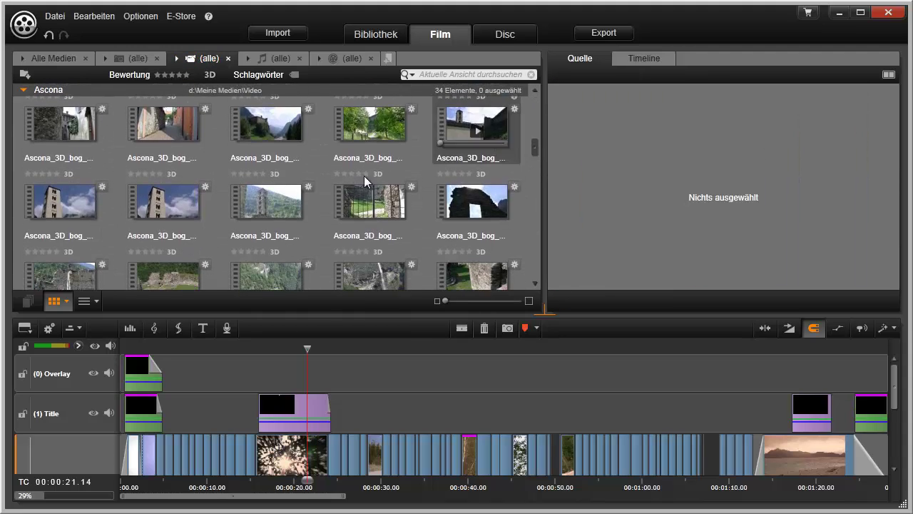
left_click(181, 201)
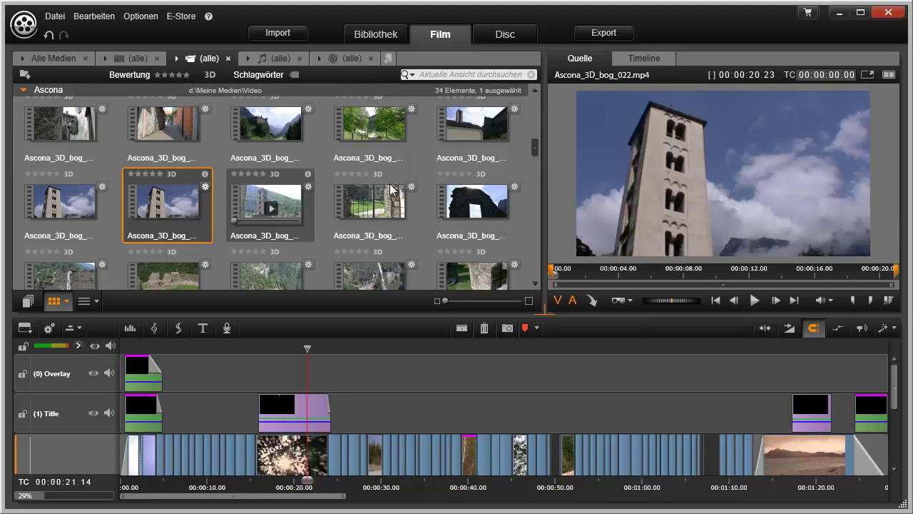
left_click_drag(559, 274, 703, 271)
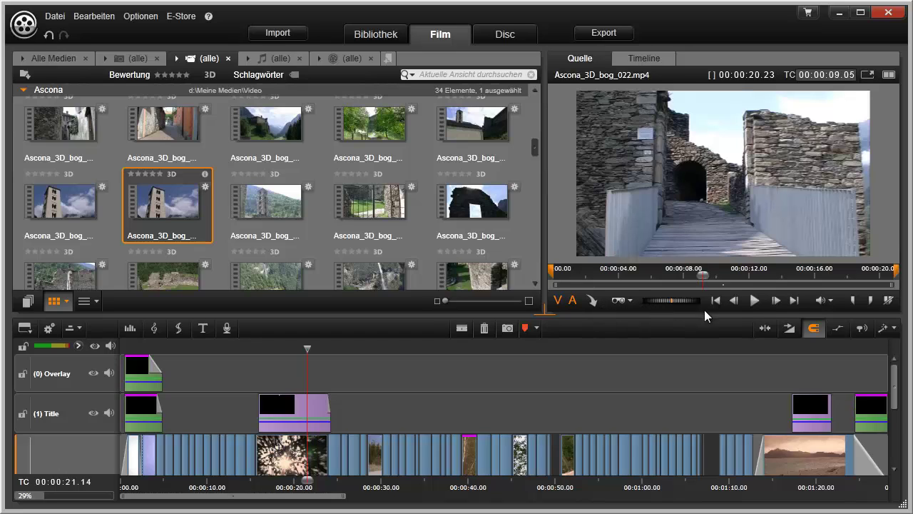
left_click(754, 301)
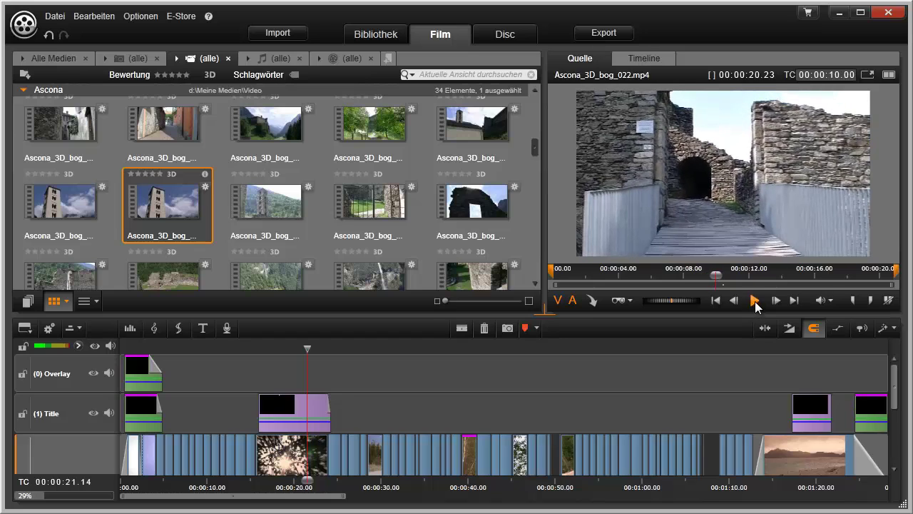
left_click(753, 301)
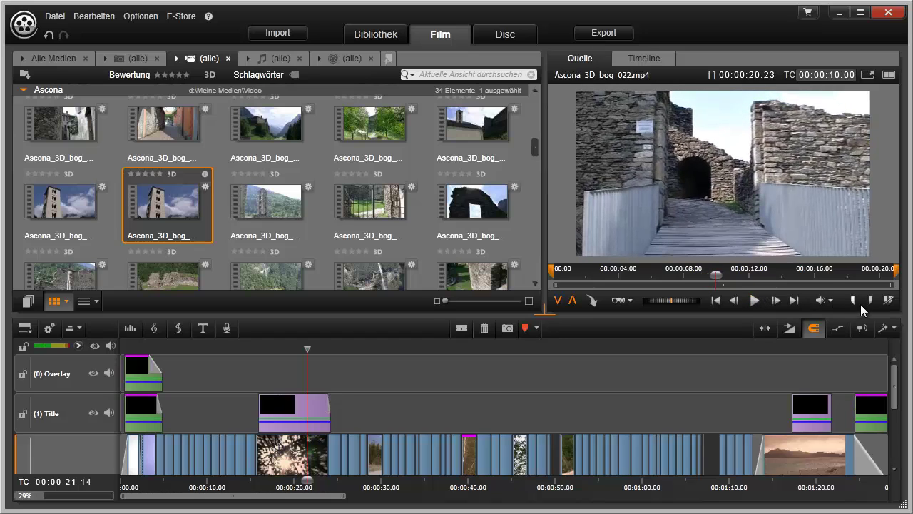
- Trim the source clip Ascona_3D_bog_022.mp4 to start at 00:00:00.23 and end at 00:00:20.00
left_click_drag(557, 269, 566, 271)
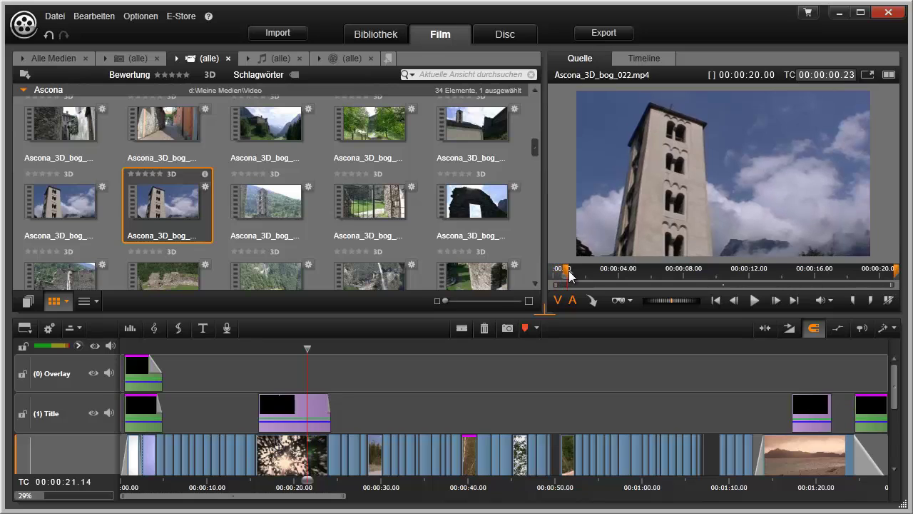
left_click_drag(898, 272, 881, 275)
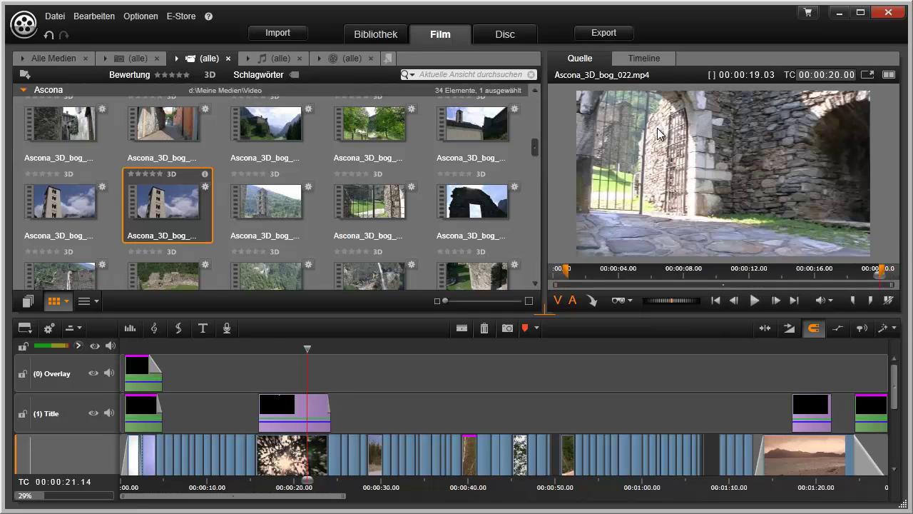
- Compare the source clip Ascona_3D_bog_020.mp4 with the movie at 00:00:23.01 in side-by-side previews
left_click(889, 74)
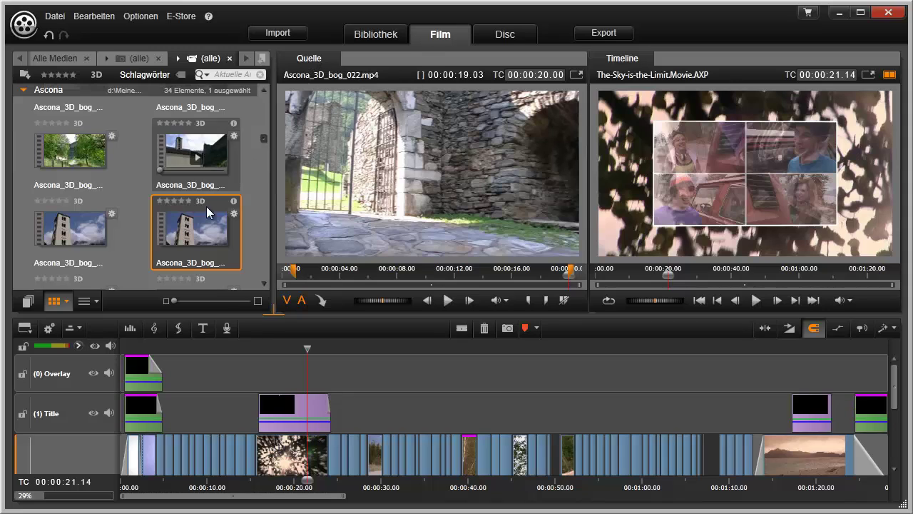
left_click(192, 149)
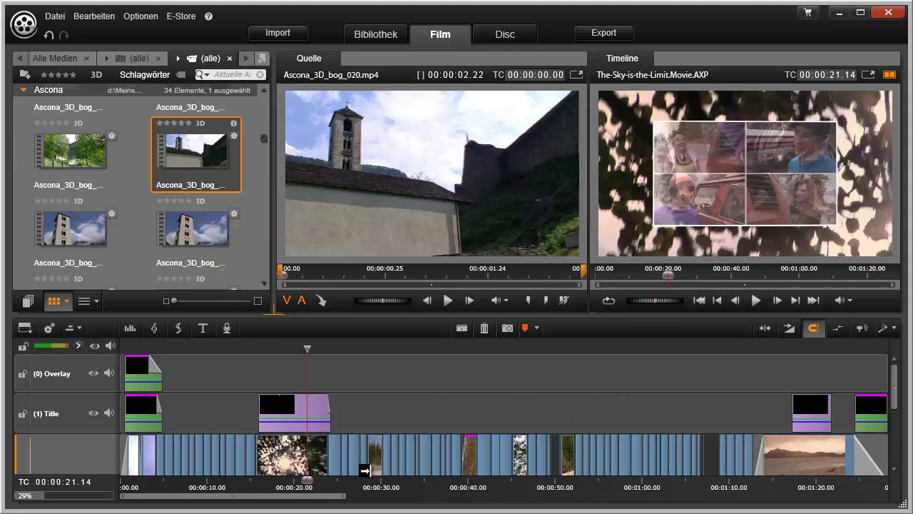
mouse_move(307, 479)
left_mouse_down()
mouse_move(339, 479)
mouse_move(320, 480)
left_mouse_up()
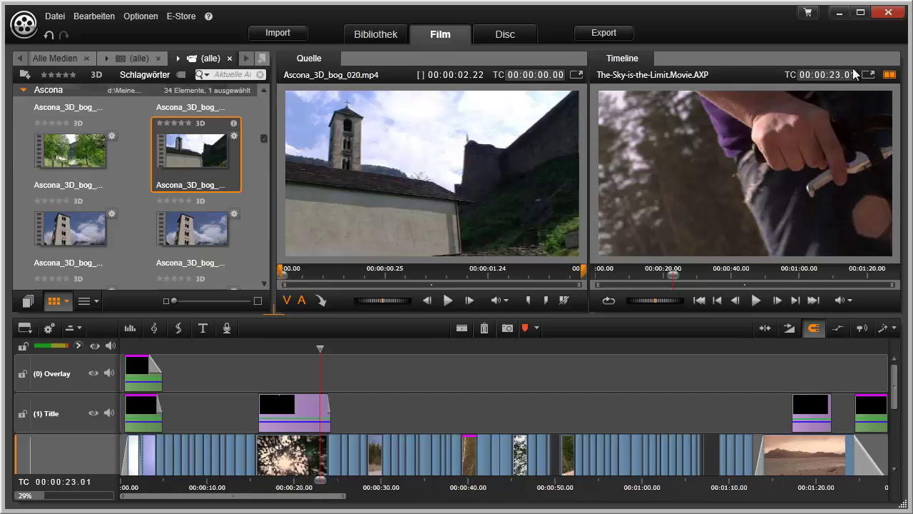
- Return to a single preview showing the timeline movie, and enlarge the timeline area by shrinking the library and preview
left_click(889, 75)
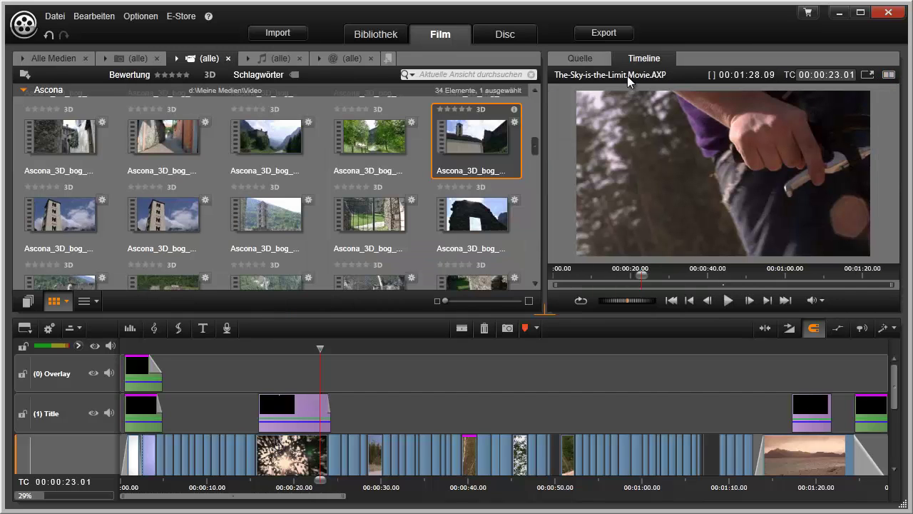
left_click(592, 57)
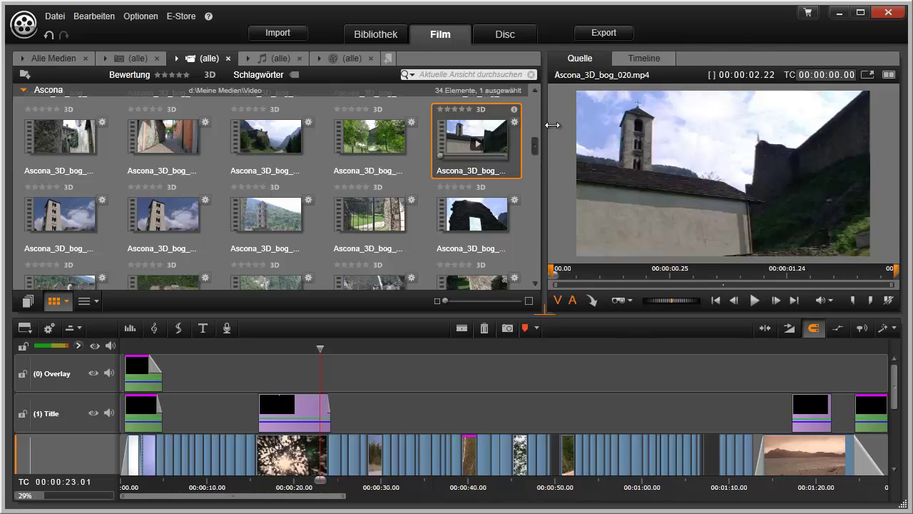
left_click(640, 59)
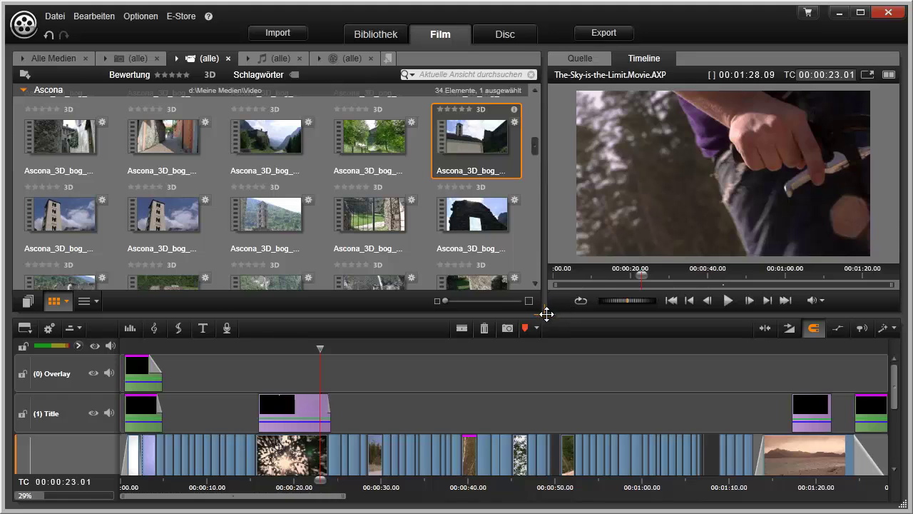
left_click_drag(544, 311, 546, 239)
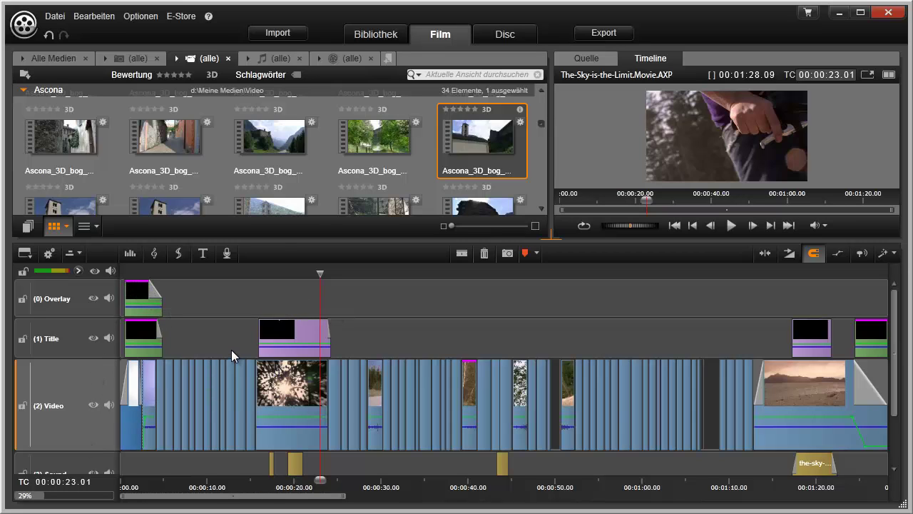
- Play the movie from 00:00:23.01 and mute the preview sound, pausing and resuming playback up to 00:00:39.02
left_click(729, 226)
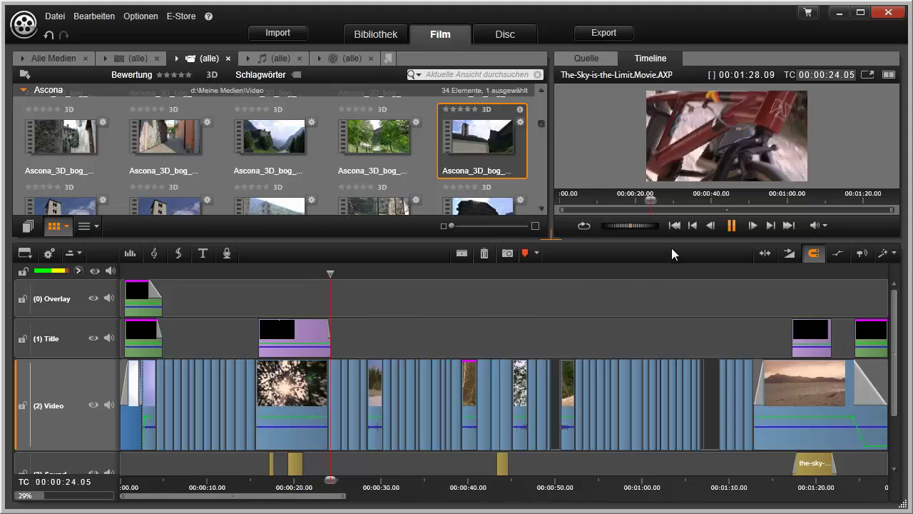
left_click(815, 225)
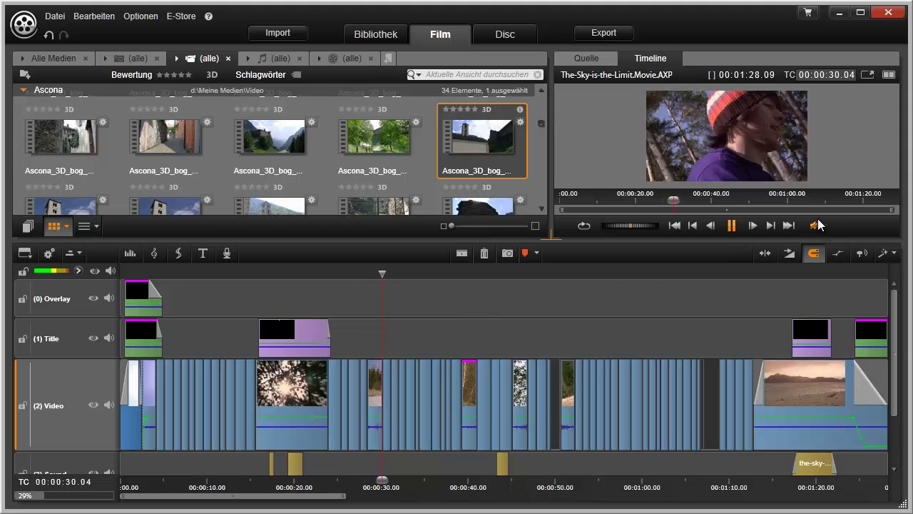
left_click(732, 226)
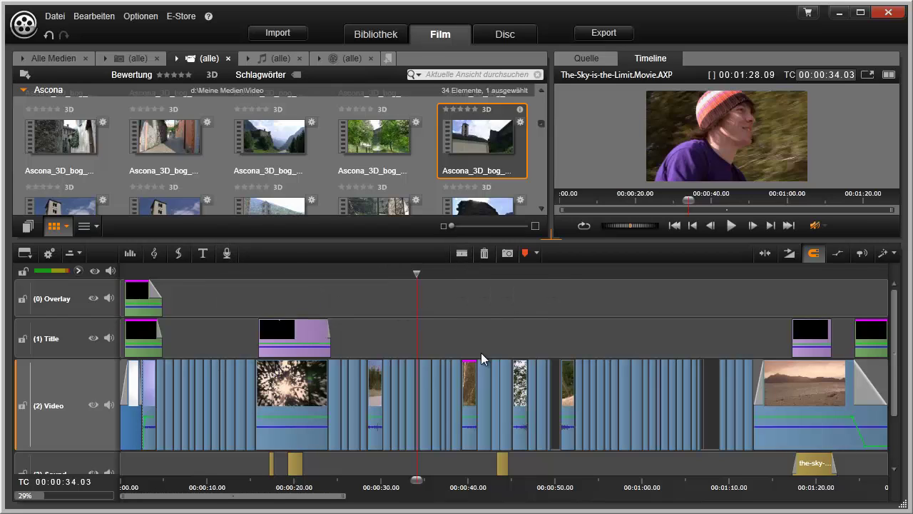
left_click(731, 226)
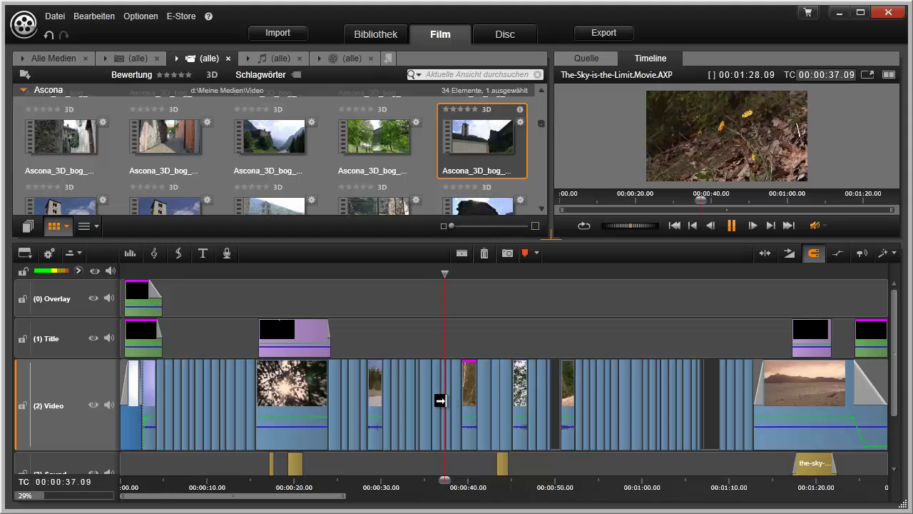
left_click(731, 226)
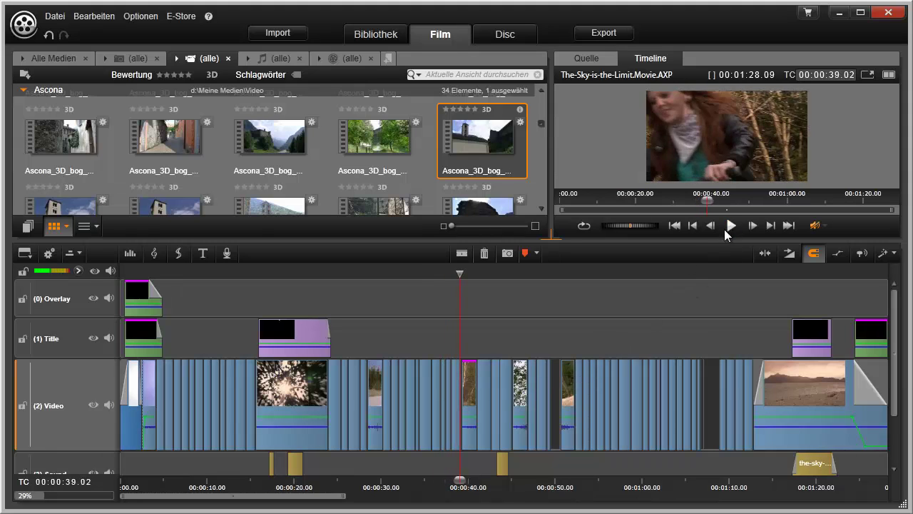
- Scrub the timeline playhead back near the beginning and forward to 00:01:16.00
left_click_drag(459, 481, 187, 482)
left_click_drag(244, 485, 781, 461)
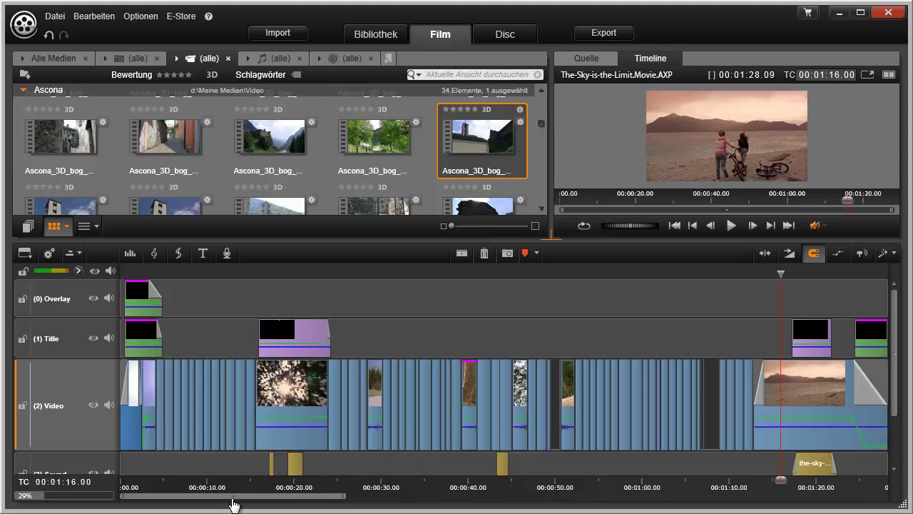
- Zoom the timeline out to 51% and back in to 13% to inspect the clips near the movie's end
left_click_drag(247, 503, 217, 508)
left_click_drag(339, 499, 515, 492)
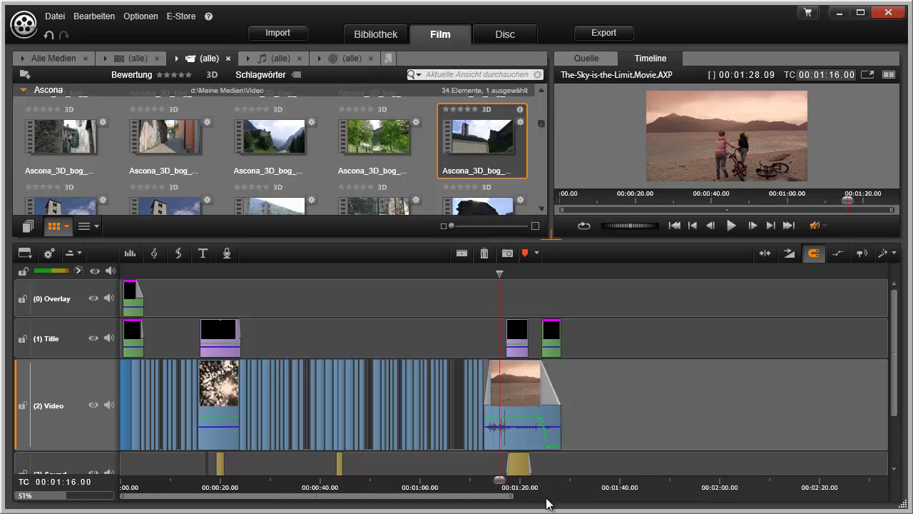
left_click_drag(509, 499, 360, 487)
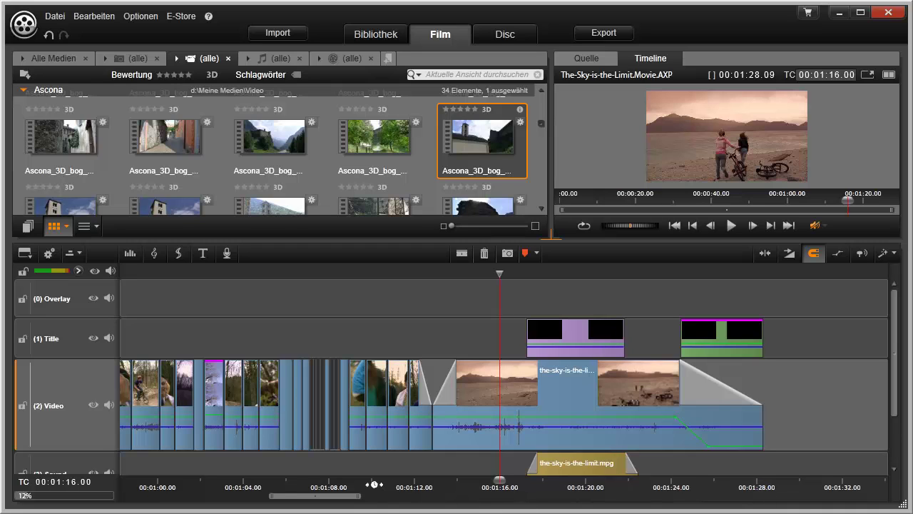
left_click_drag(357, 499, 365, 503)
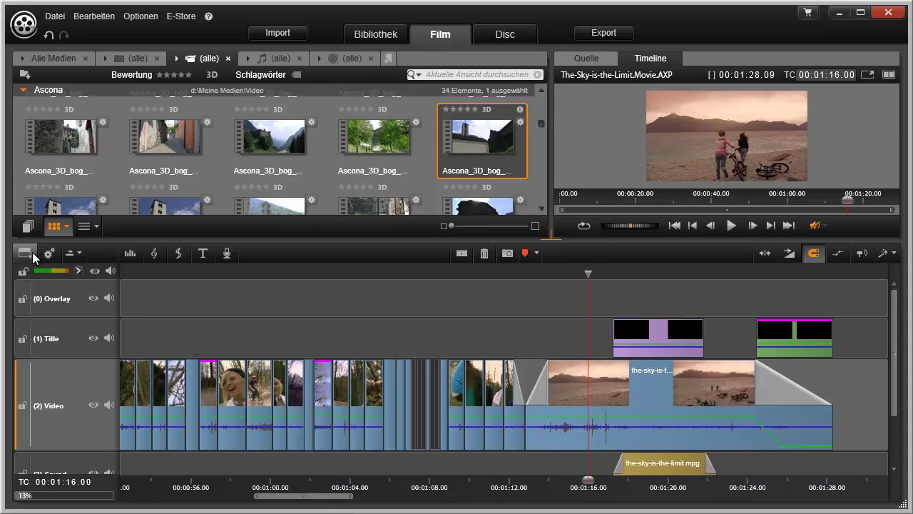
- Display the timeline navigator and use its view frame to shift the visible section and widen it to 22%
left_click(80, 251)
left_click(70, 255)
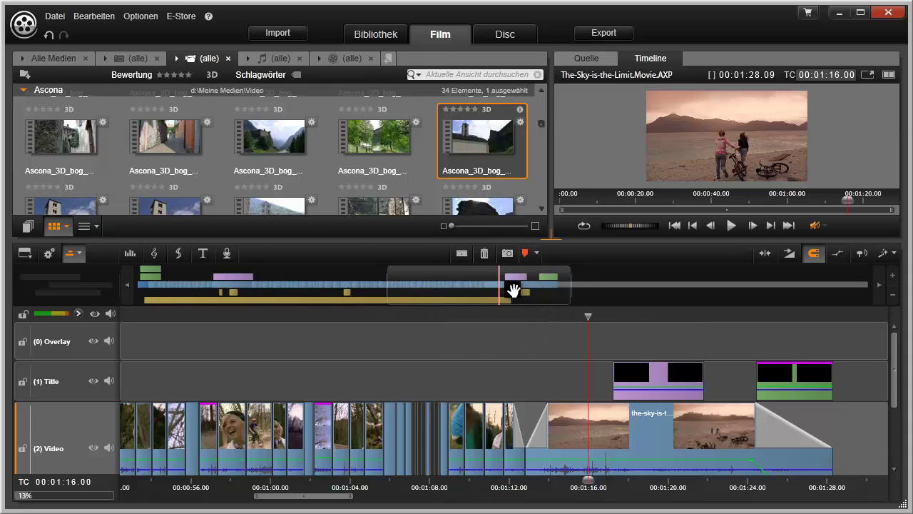
left_click_drag(506, 288, 533, 287)
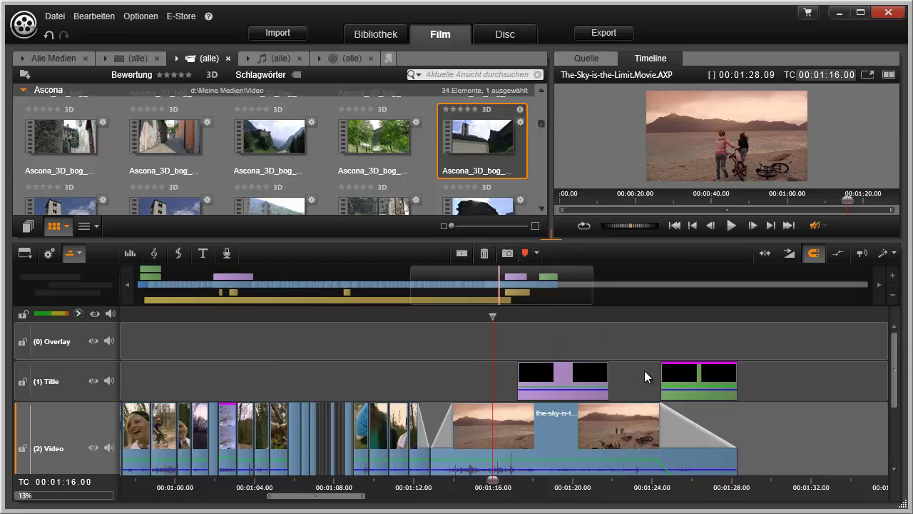
left_click_drag(591, 291, 662, 289)
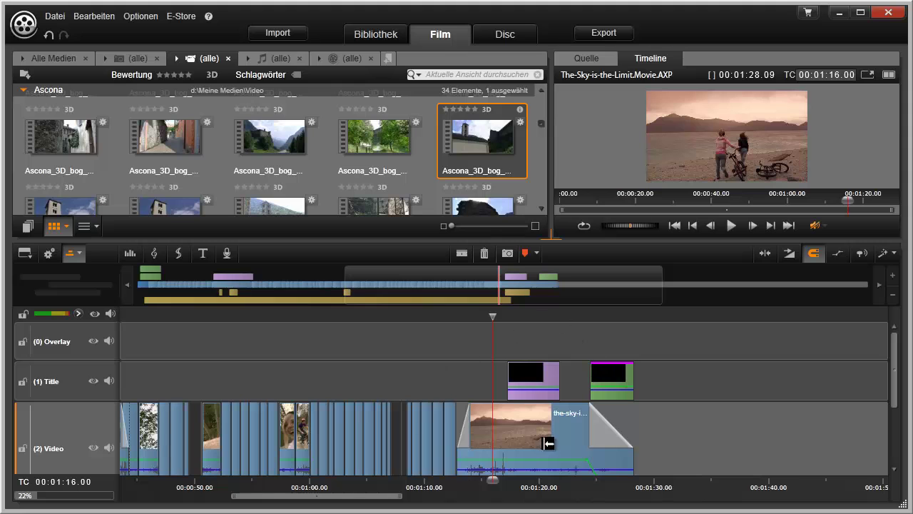
left_click_drag(530, 289, 464, 283)
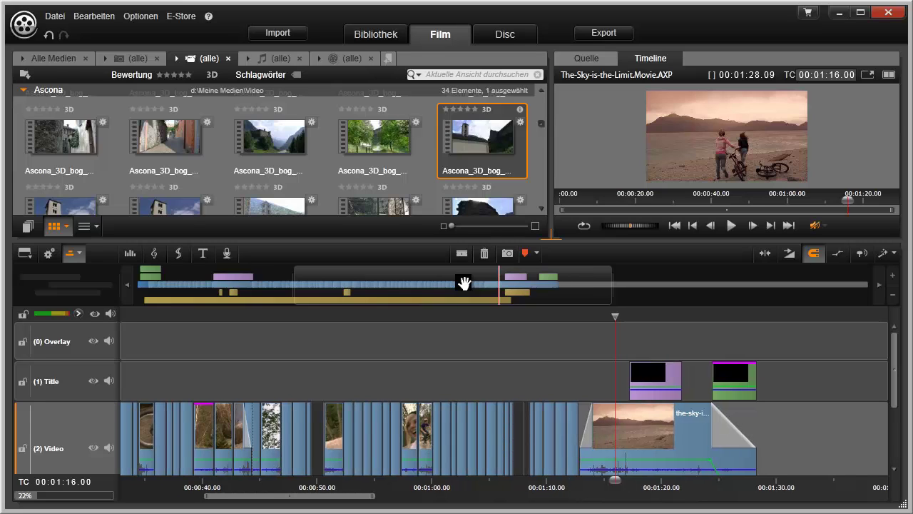
- Scale the navigator's movie overview down several levels and partly back up
left_click(894, 295)
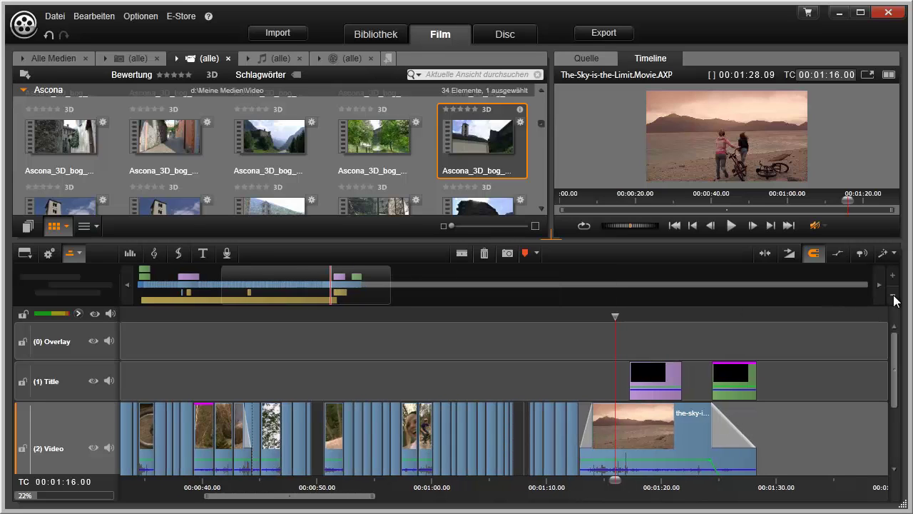
left_click(893, 295)
left_click(894, 296)
left_click(893, 275)
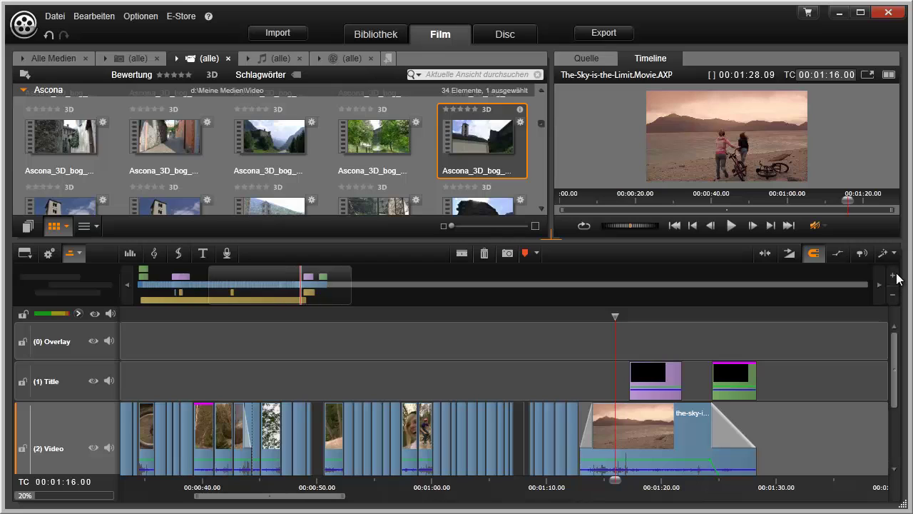
left_click(893, 276)
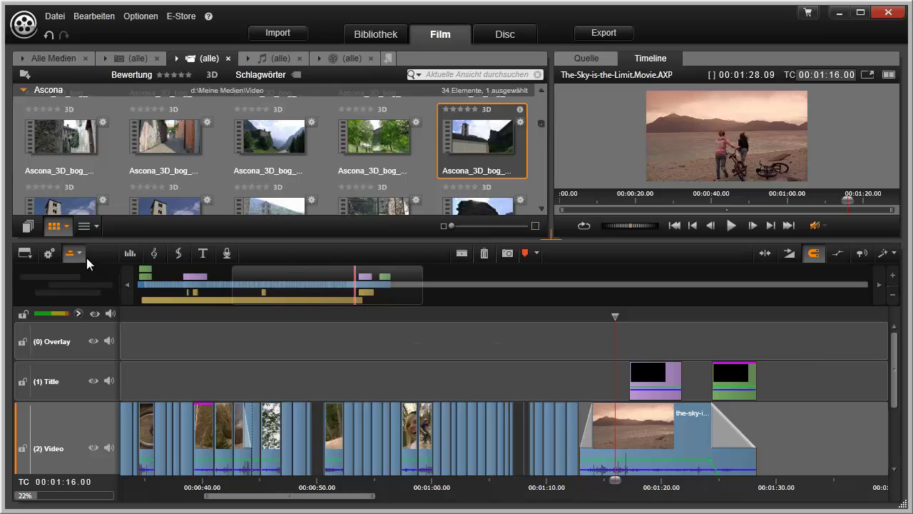
- Replace the navigator with the storyboard view of the video track's clips
left_click(80, 255)
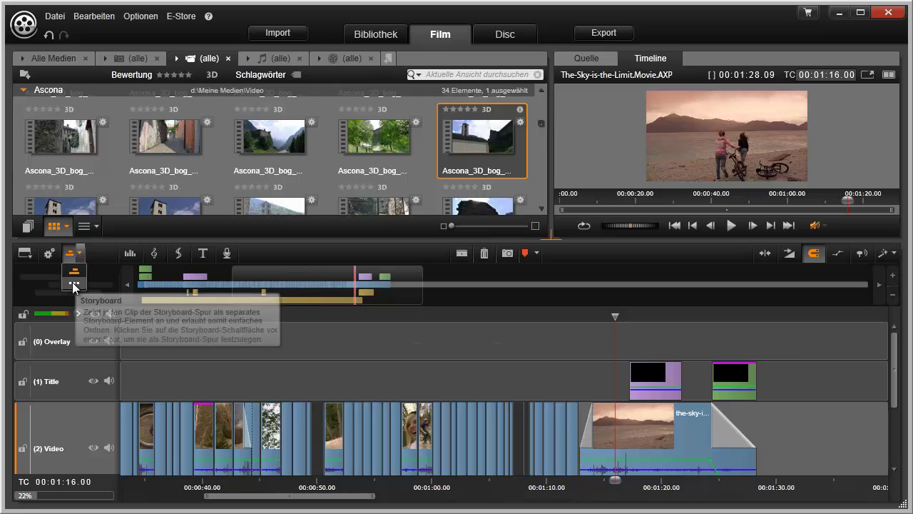
left_click(72, 283)
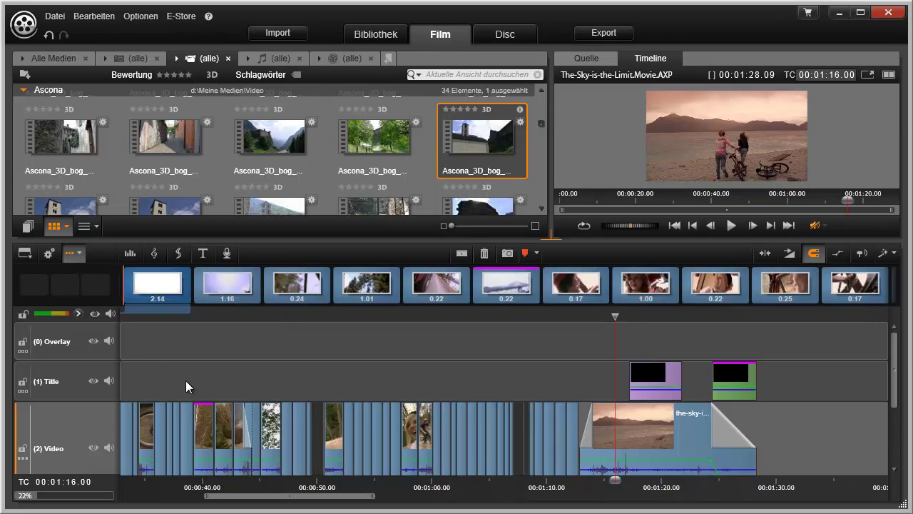
- Return to the movie's beginning and jump to the second clip in the video track's storyboard
left_click_drag(320, 495, 238, 496)
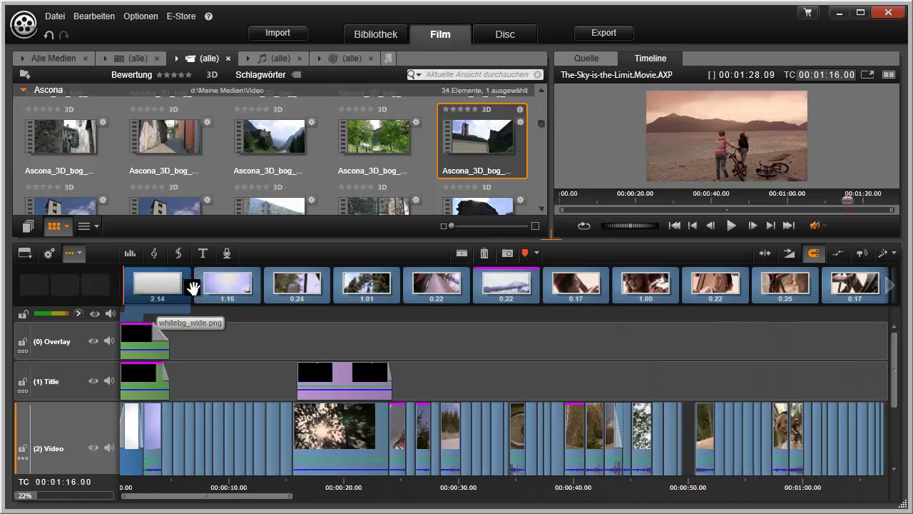
left_click(219, 285)
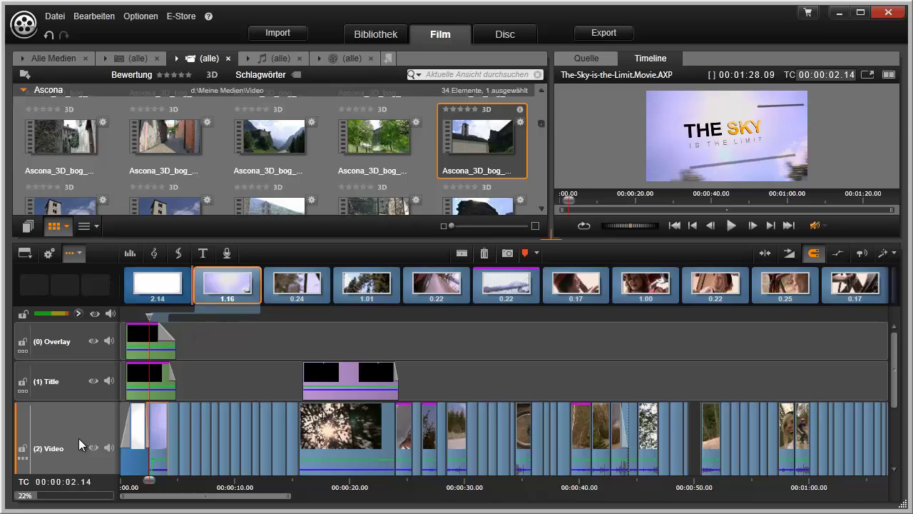
- Show the Overlay track and then the Title track in the storyboard, and jump through the title clips to the last one
left_click(23, 352)
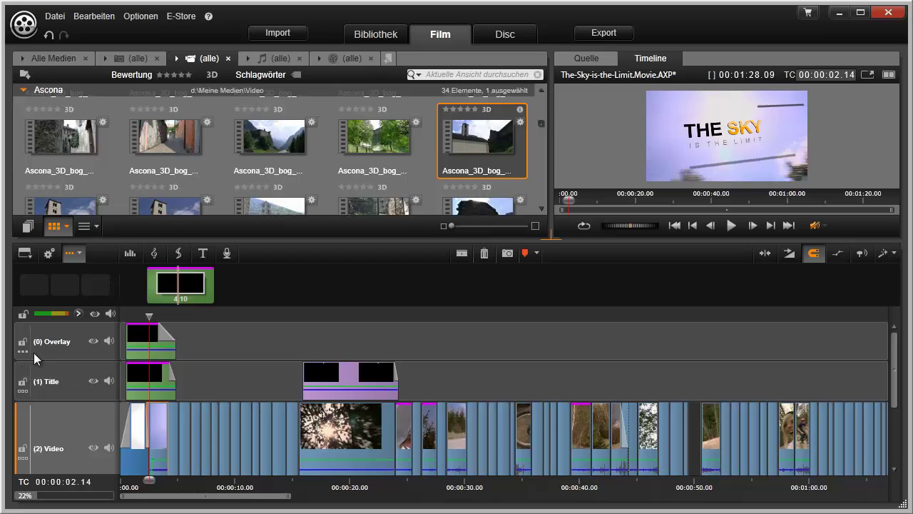
left_click(23, 391)
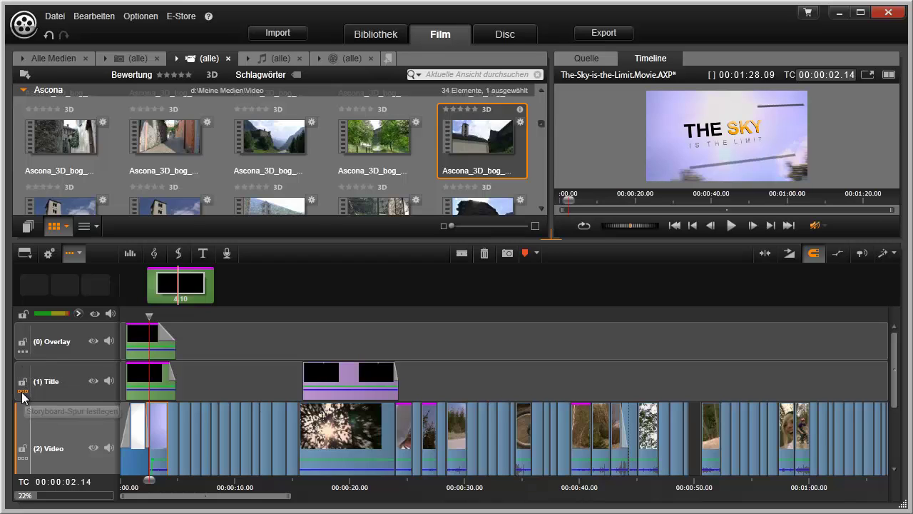
left_click(194, 281)
left_click(298, 285)
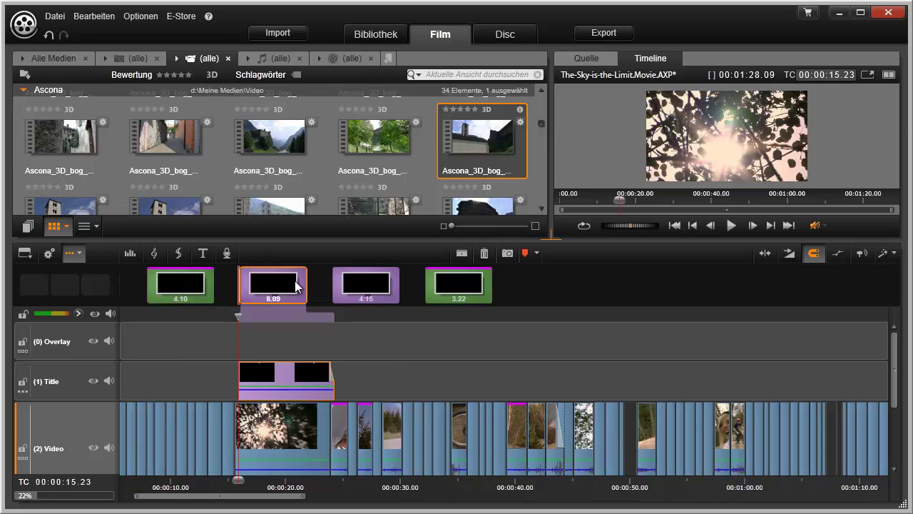
left_click(369, 290)
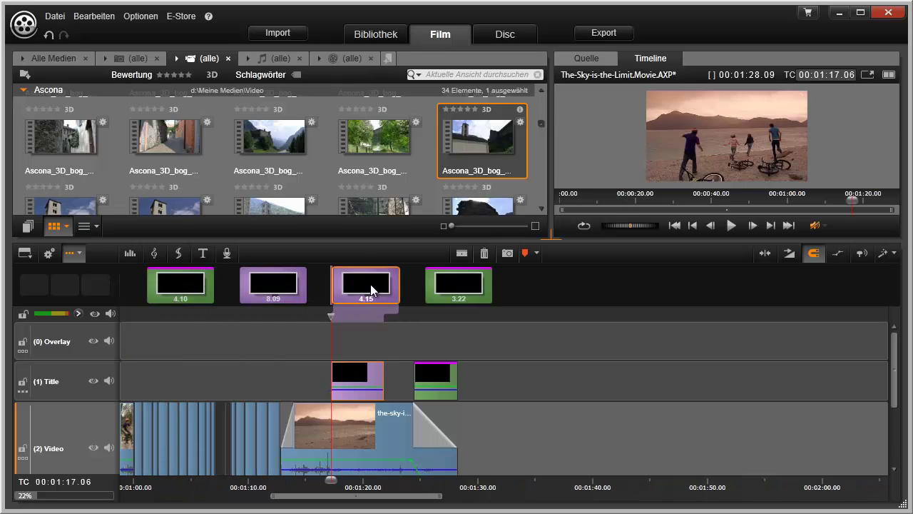
left_click(467, 295)
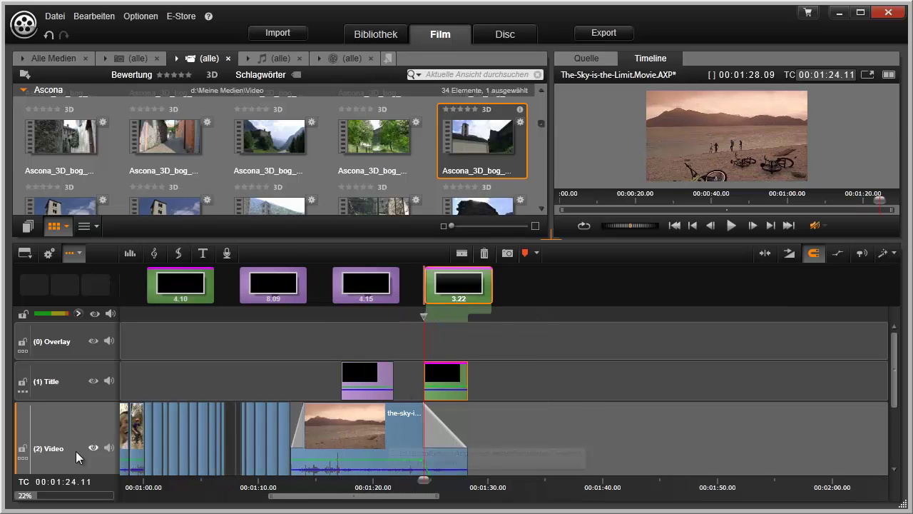
- Set the Video track as the storyboard track again and jump to its second clip
left_click(23, 458)
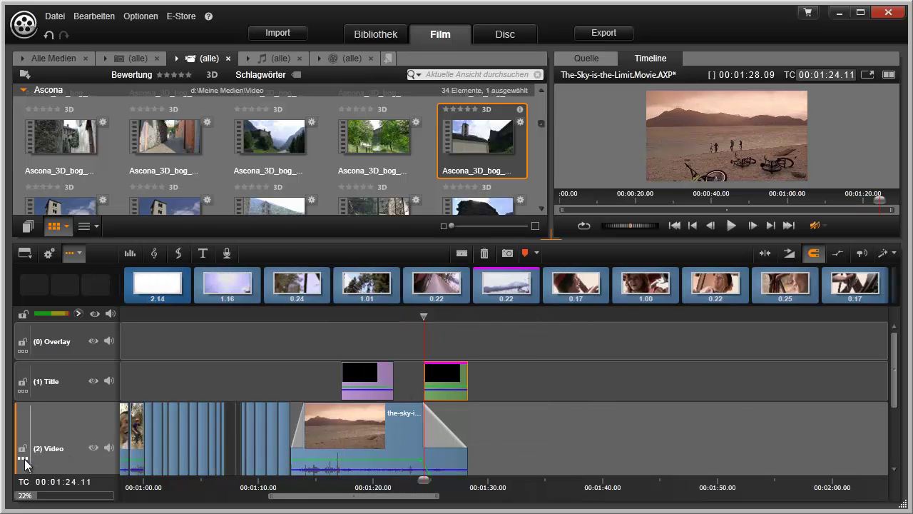
left_click(244, 291)
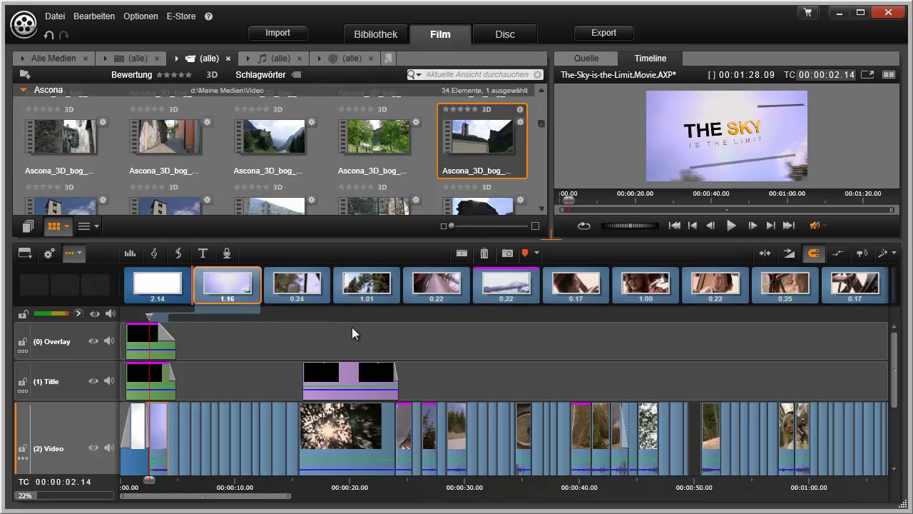
- Make the Sound track slightly taller and enlarge the library and preview area at the timeline's expense
left_click_drag(893, 381, 900, 441)
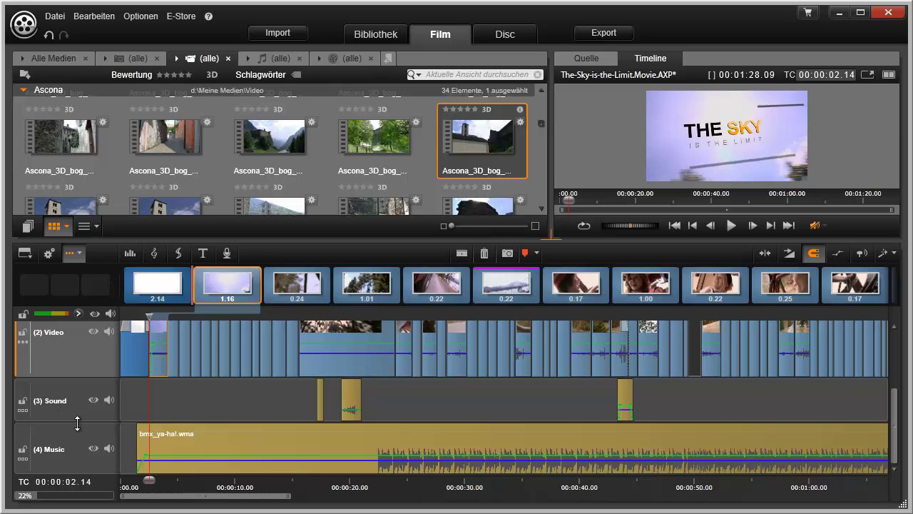
left_click_drag(77, 422, 77, 426)
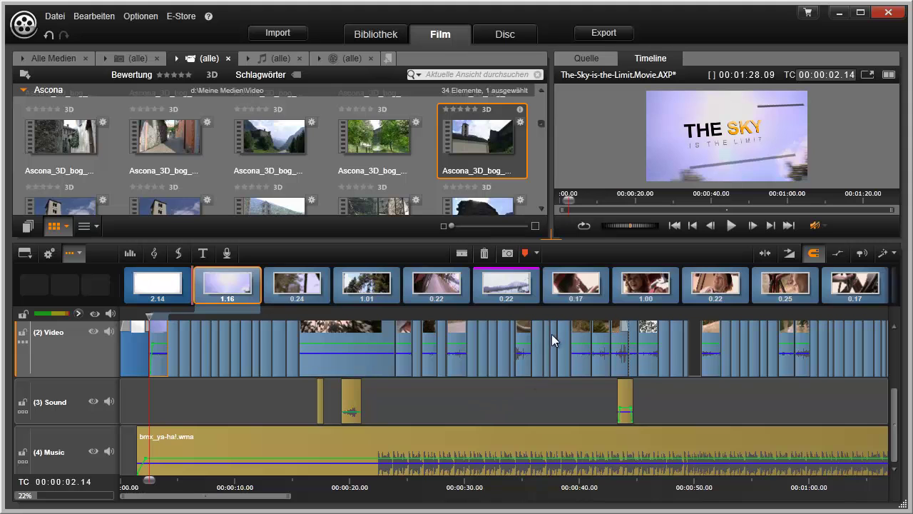
left_click_drag(546, 236, 531, 330)
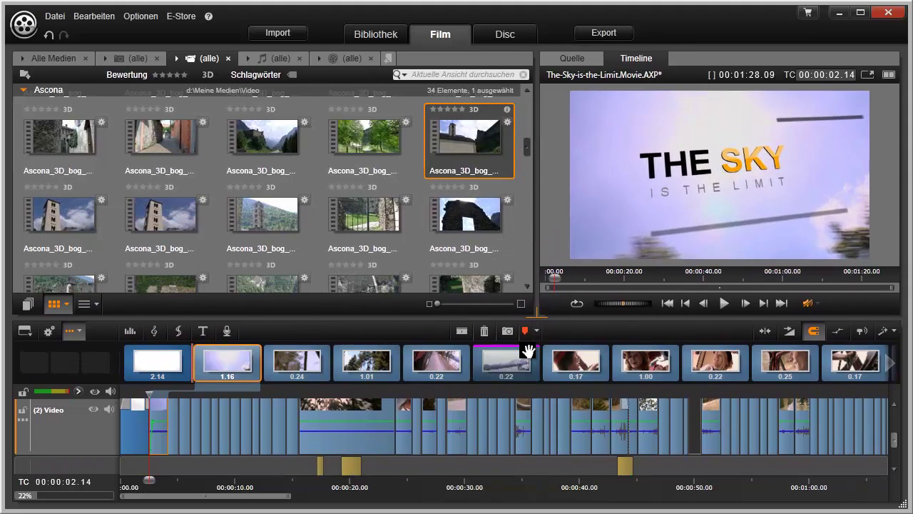